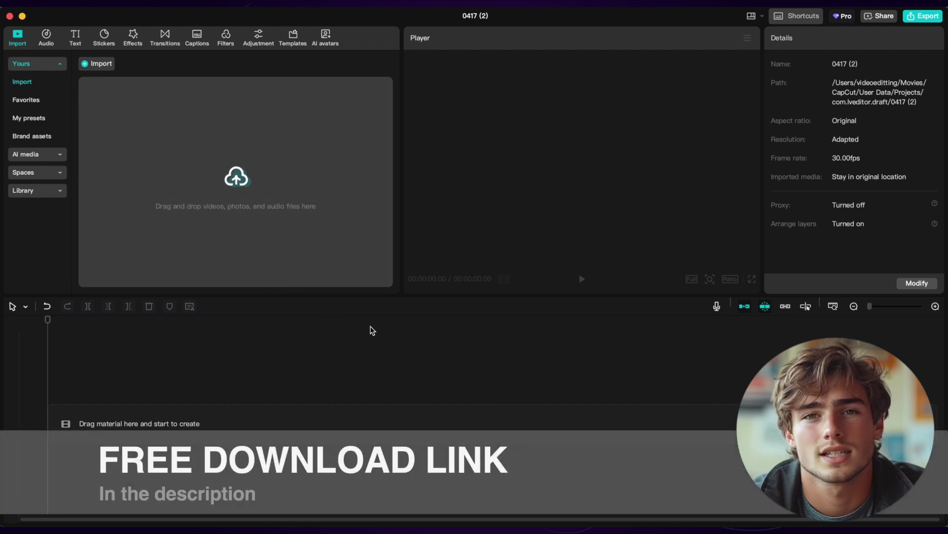
Step: Import Watermark3.mov and add the 8-second sunset clip to the timeline
{"action": "left_click_drag", "start_coordinate": [235, 179], "coordinate": [236, 179]}
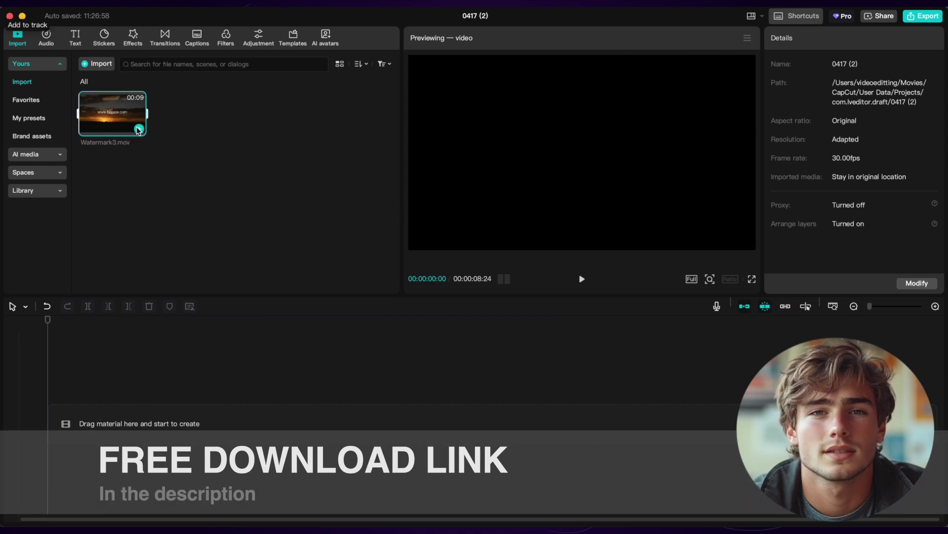
{"action": "left_click", "coordinate": [139, 129]}
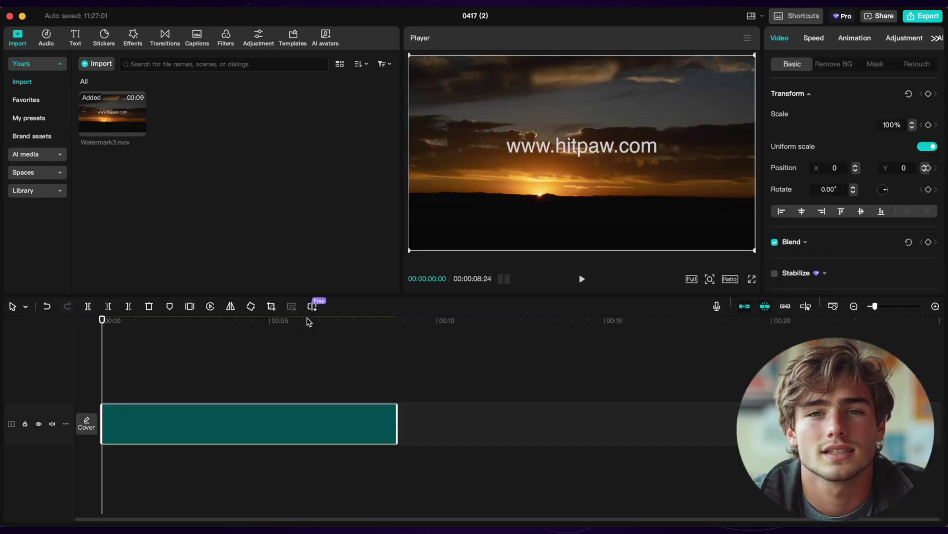
Step: Apply the Lens Blur effect at strength 50 and stretch it across the full sunset clip
{"action": "left_click", "coordinate": [133, 37]}
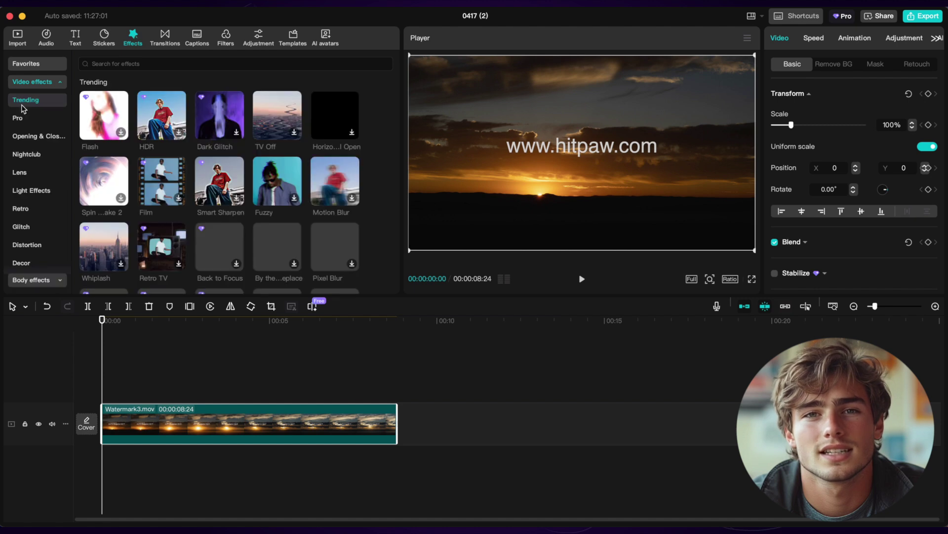
{"action": "left_click", "coordinate": [29, 173]}
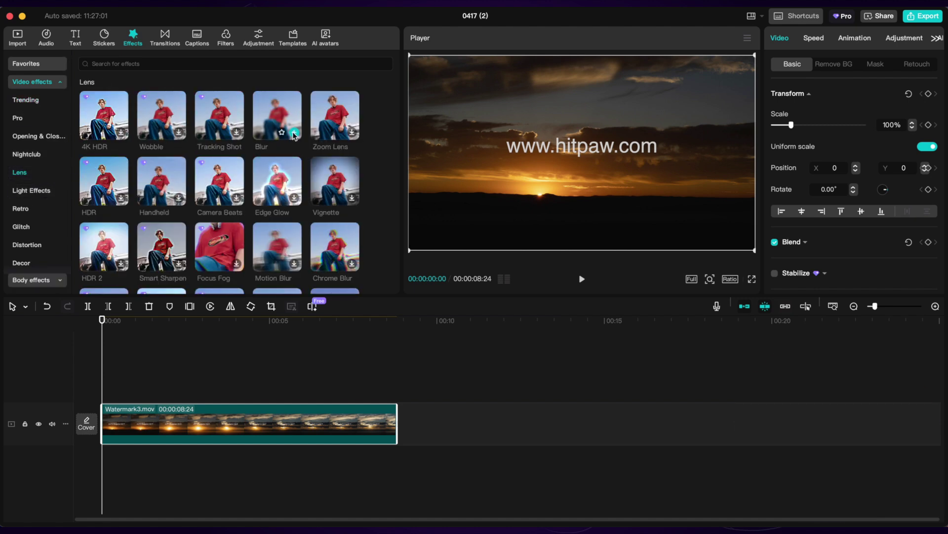
{"action": "left_click", "coordinate": [295, 133]}
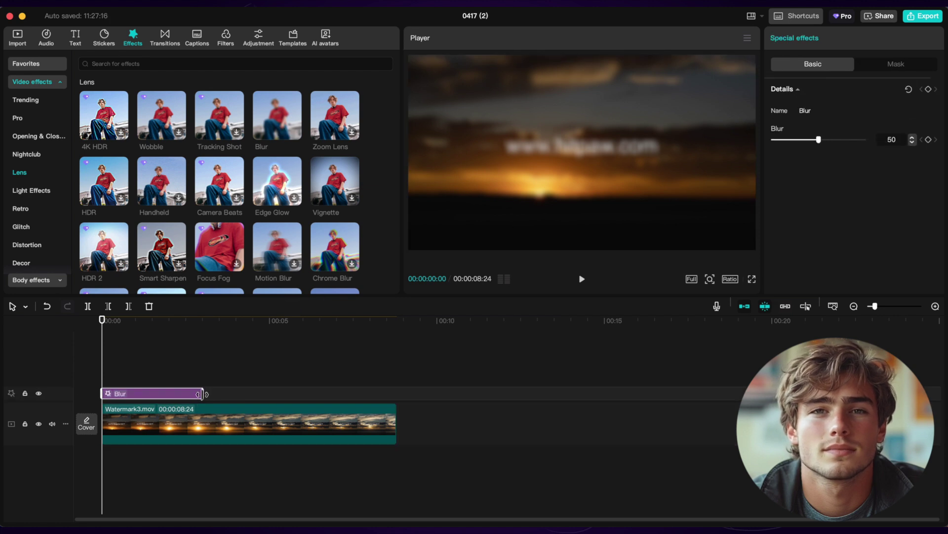
{"action": "left_click_drag", "start_coordinate": [222, 393], "coordinate": [391, 404]}
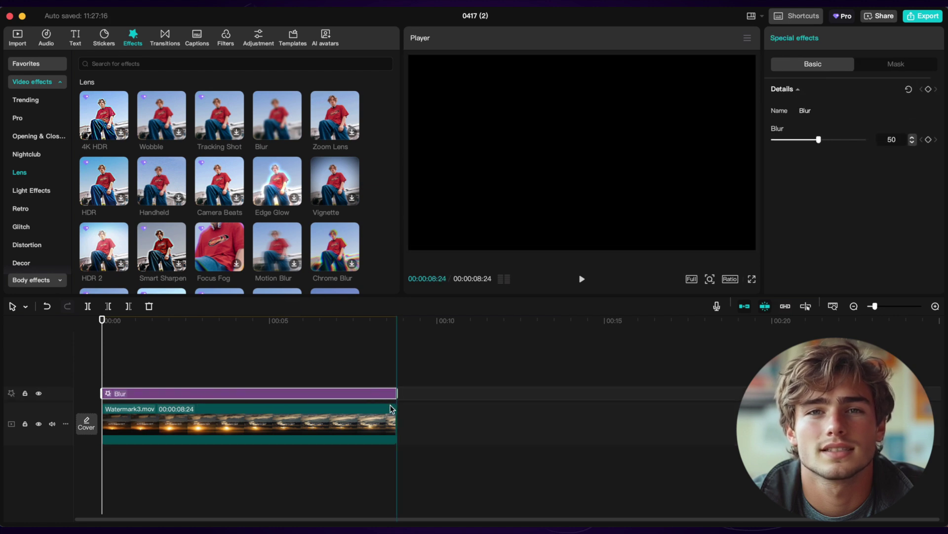
{"action": "left_click", "coordinate": [345, 343]}
{"action": "left_click", "coordinate": [298, 396]}
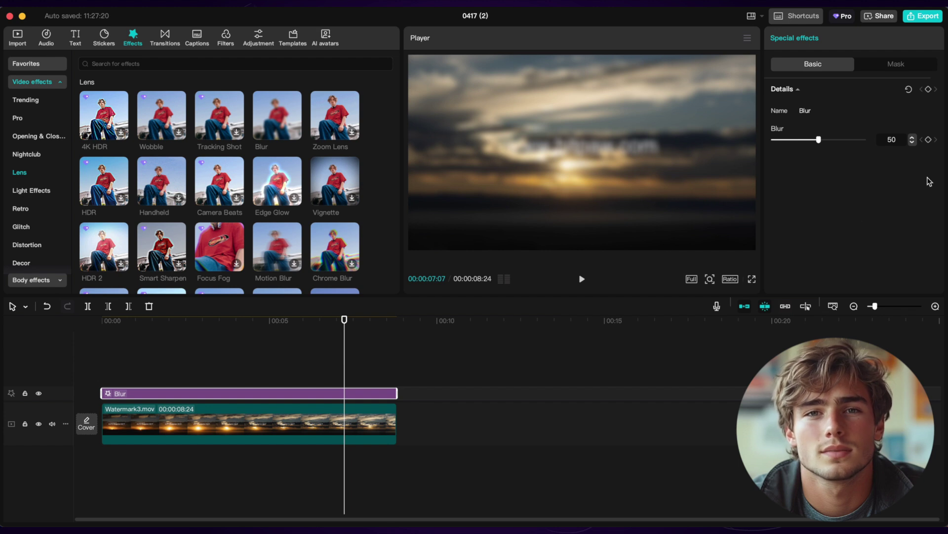
{"action": "left_click", "coordinate": [891, 67]}
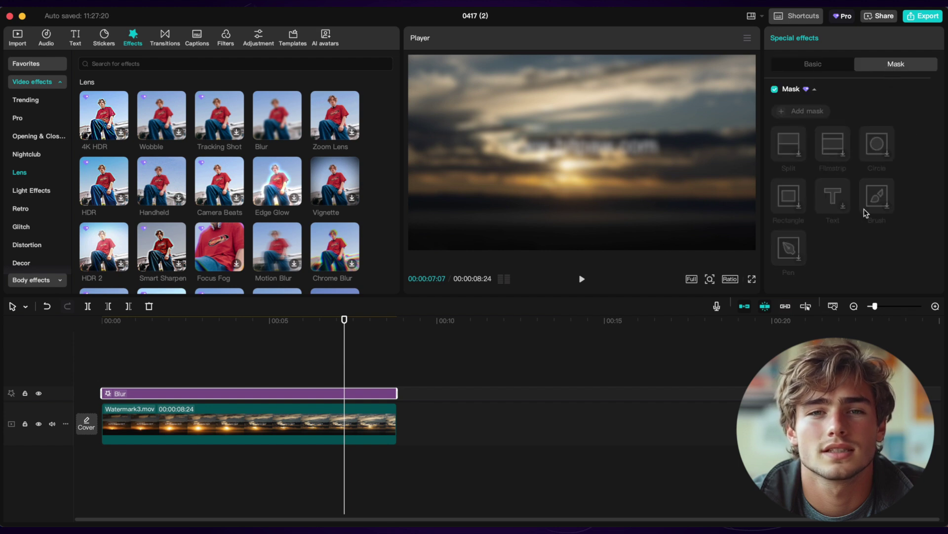
{"action": "left_click", "coordinate": [782, 113]}
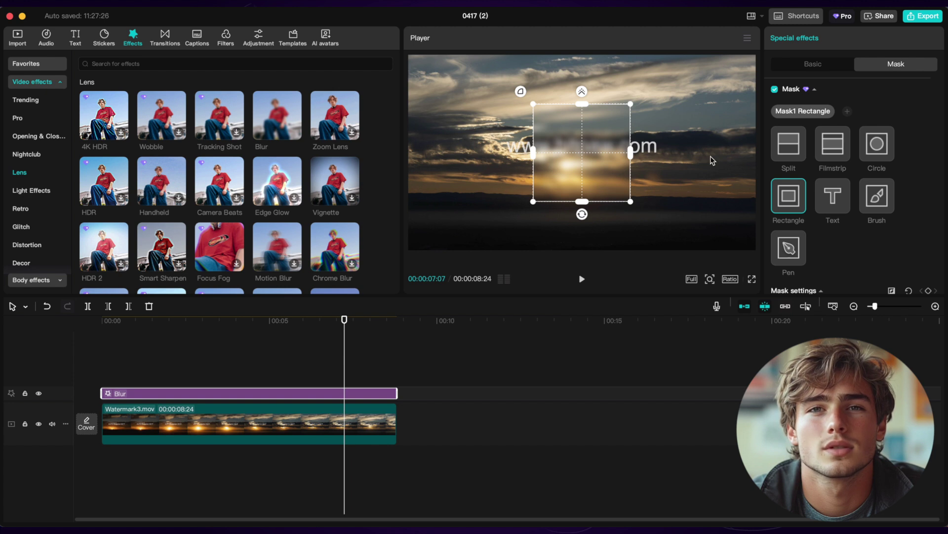
{"action": "left_click_drag", "start_coordinate": [575, 141], "coordinate": [535, 132]}
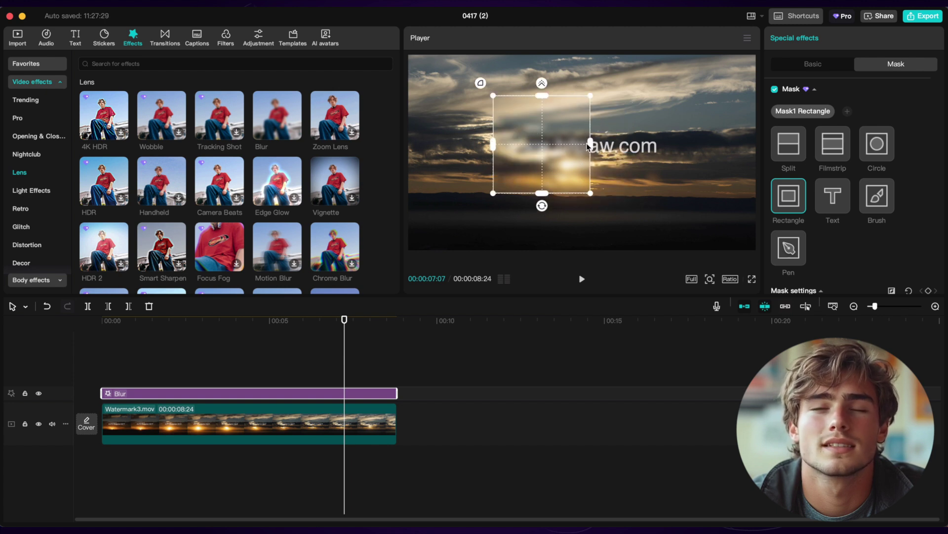
{"action": "mouse_move", "coordinate": [587, 144]}
{"action": "left_mouse_down"}
{"action": "mouse_move", "coordinate": [648, 145]}
{"action": "mouse_move", "coordinate": [604, 153]}
{"action": "left_mouse_up"}
{"action": "left_click_drag", "start_coordinate": [583, 194], "coordinate": [583, 161]}
{"action": "scroll", "coordinate": [915, 140], "scroll_direction": "down", "scroll_amount": 5}
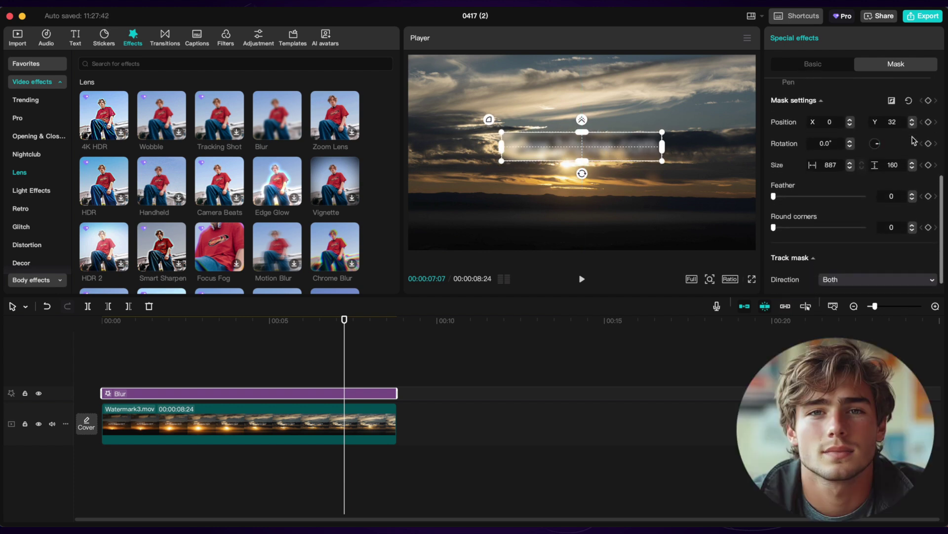
{"action": "left_click_drag", "start_coordinate": [774, 179], "coordinate": [787, 180]}
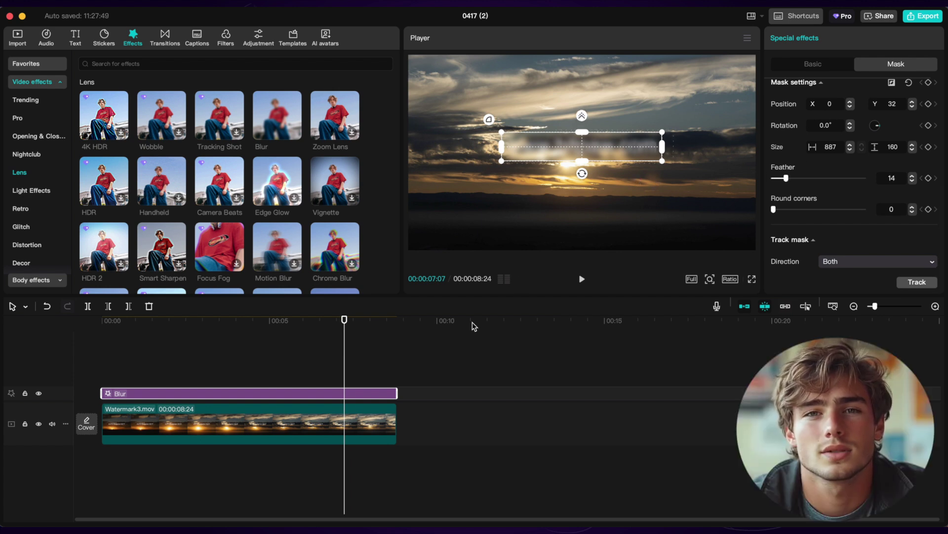
Step: Play the clip to review the blurred watermark, then rewind the playhead to 00:00
{"action": "left_click", "coordinate": [376, 382]}
{"action": "key", "text": "space"}
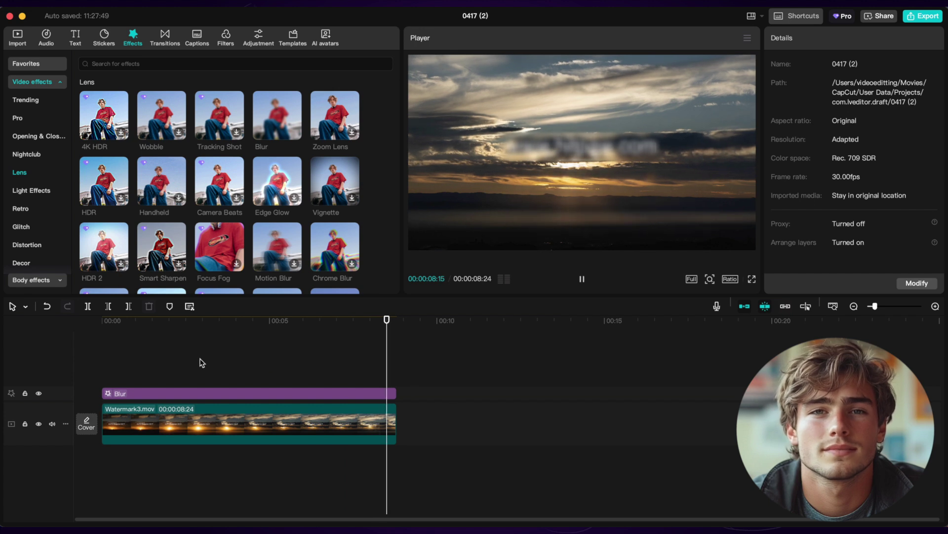
{"action": "left_click", "coordinate": [202, 360]}
{"action": "key", "text": "space"}
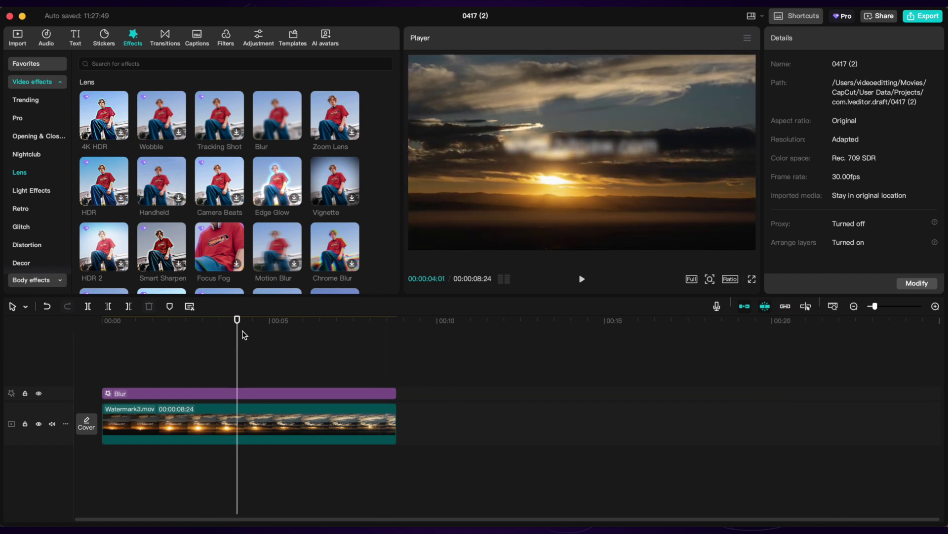
{"action": "left_click_drag", "start_coordinate": [235, 322], "coordinate": [99, 344]}
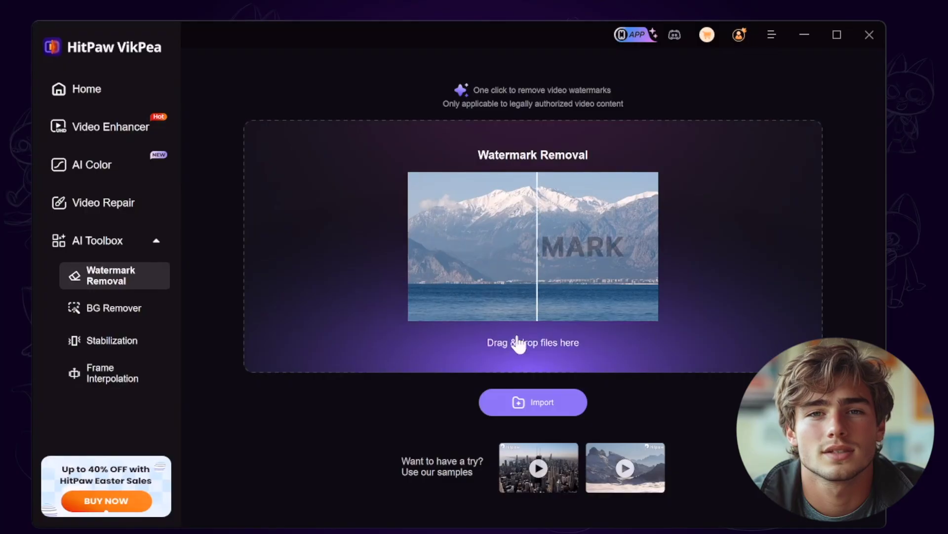
Step: Load the sunset clip into HitPaw VikPea's Watermark Removal tool from the Home page
{"action": "left_click", "coordinate": [134, 84]}
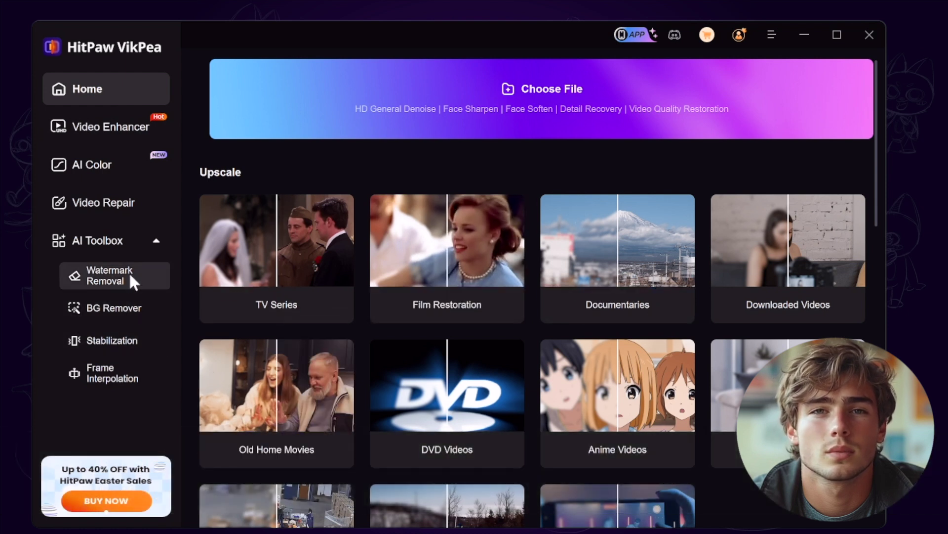
{"action": "left_click", "coordinate": [129, 275]}
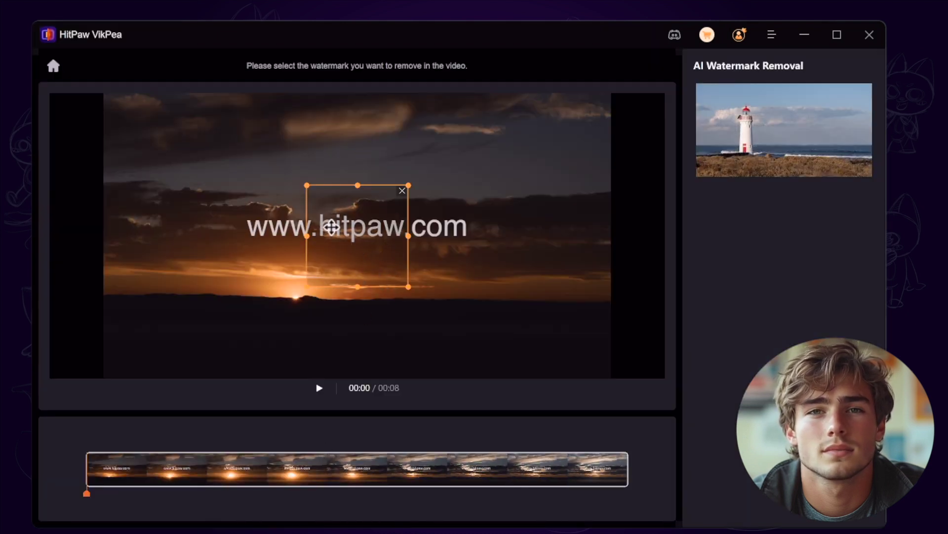
{"action": "left_click_drag", "start_coordinate": [332, 237], "coordinate": [271, 228]}
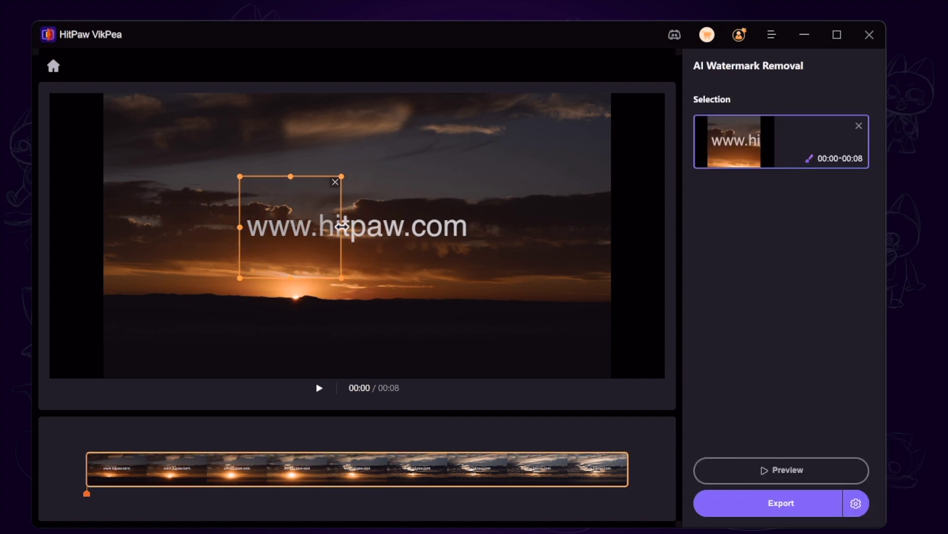
{"action": "left_click_drag", "start_coordinate": [342, 228], "coordinate": [481, 237]}
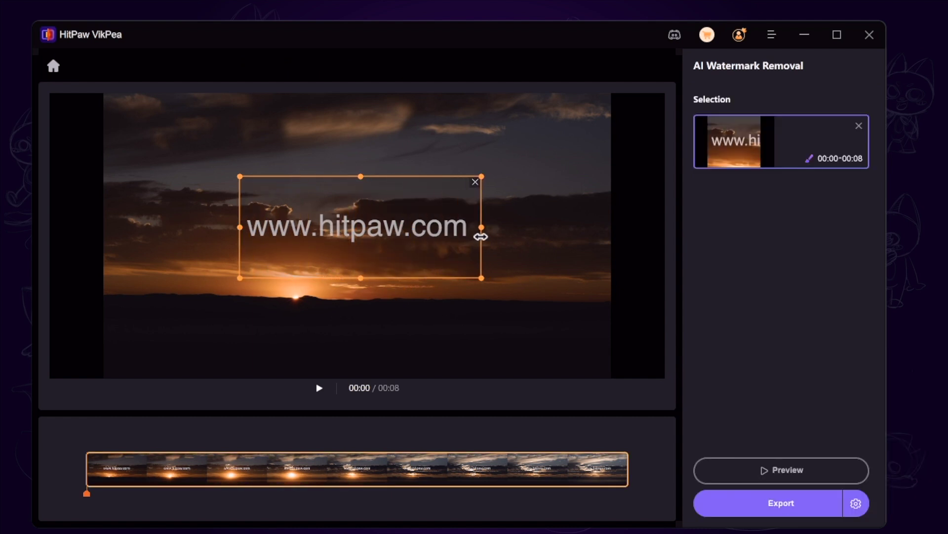
{"action": "left_click_drag", "start_coordinate": [362, 278], "coordinate": [362, 247]}
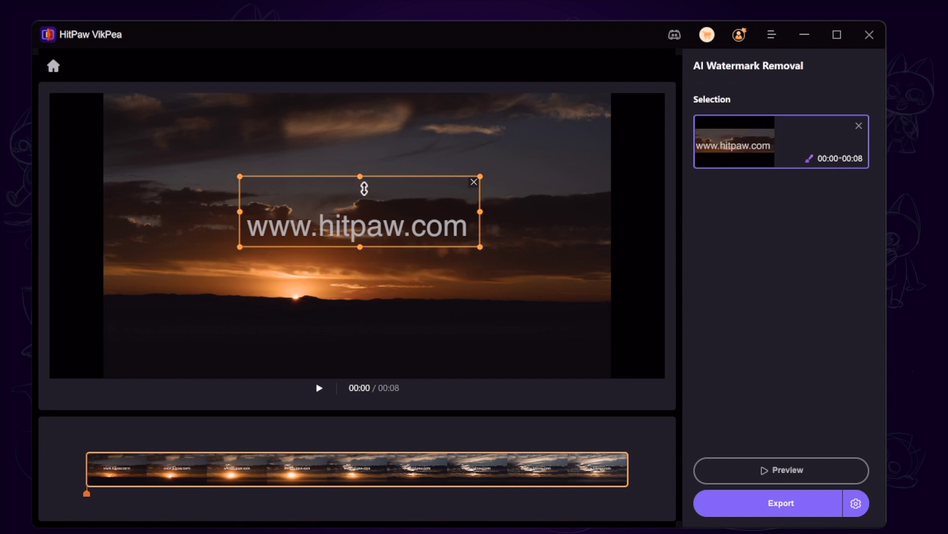
{"action": "left_click_drag", "start_coordinate": [364, 188], "coordinate": [360, 207]}
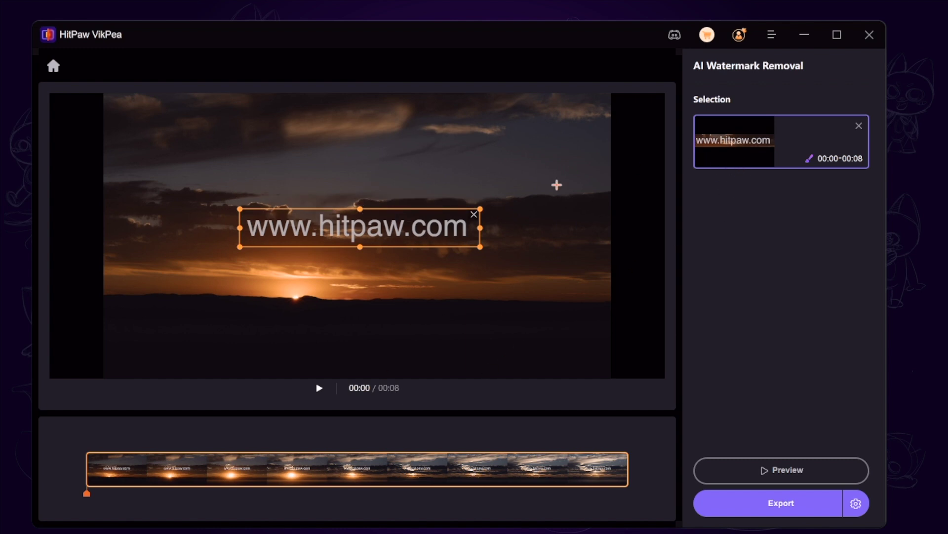
Step: Preview the removal across all 60 frames and compare it against the original in split view
{"action": "left_click", "coordinate": [736, 477]}
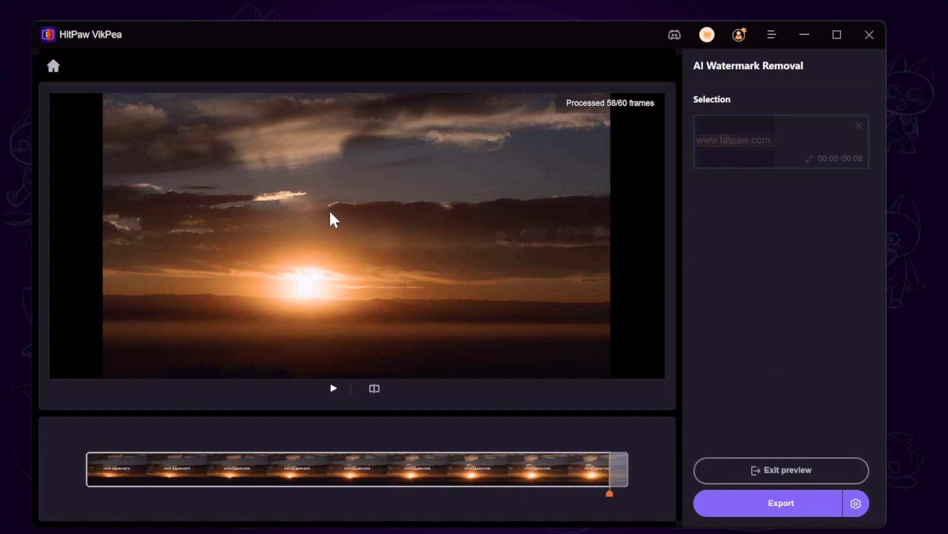
{"action": "left_click", "coordinate": [374, 388]}
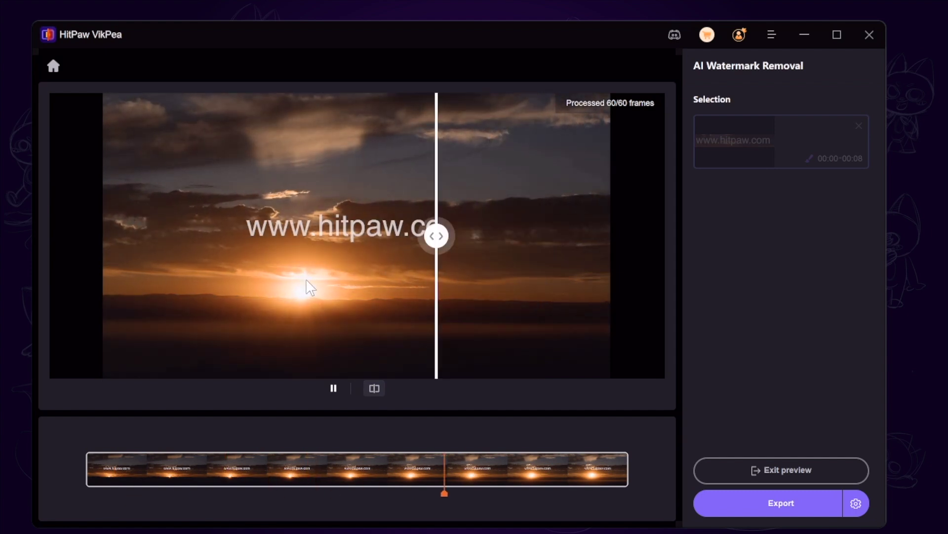
Step: Export the watermark-free sunset clip and let processing begin
{"action": "left_click", "coordinate": [372, 393]}
{"action": "left_click", "coordinate": [771, 508]}
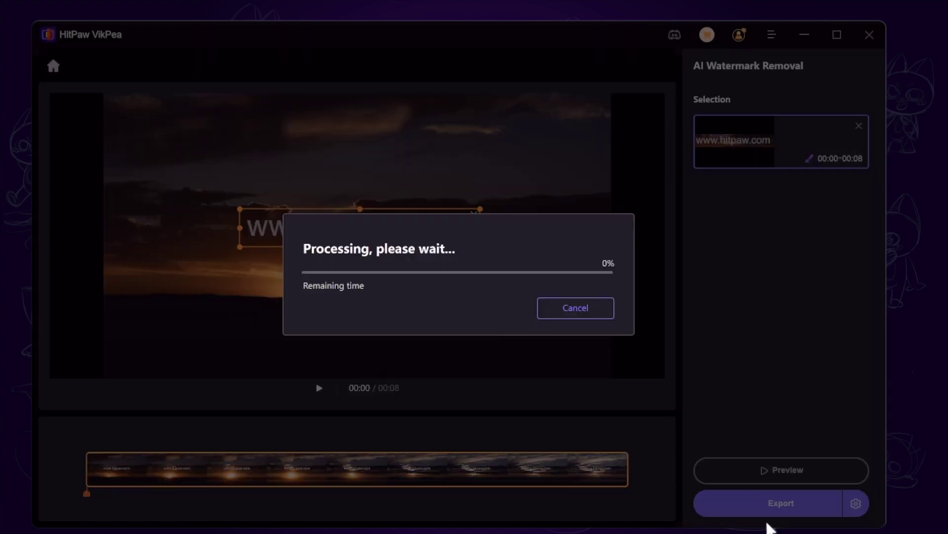